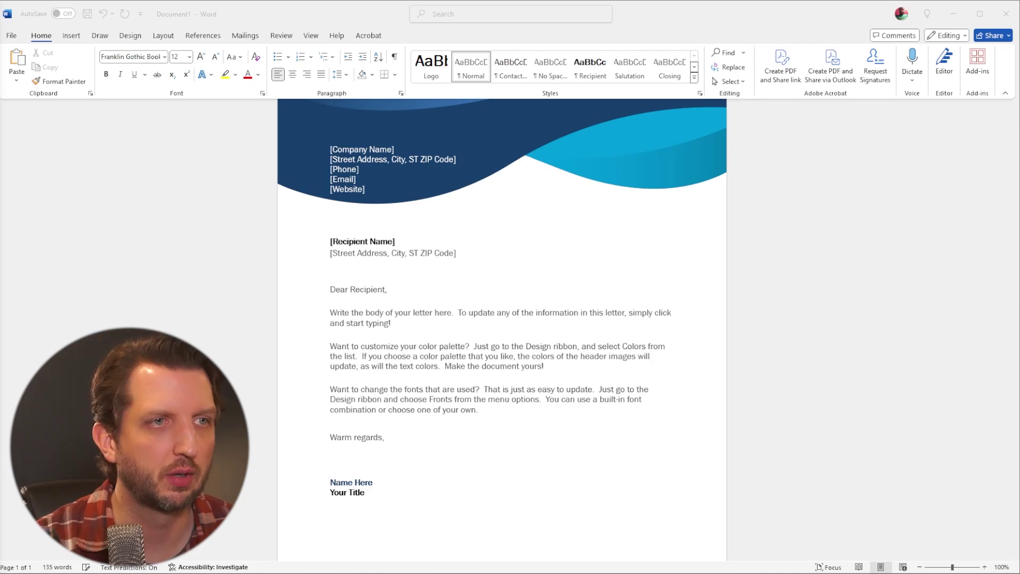
Insert the IMG_7480 signature photo from the Z_Downloads folder on the line below 'Warm regards'.
{"action": "left_click", "coordinate": [405, 458]}
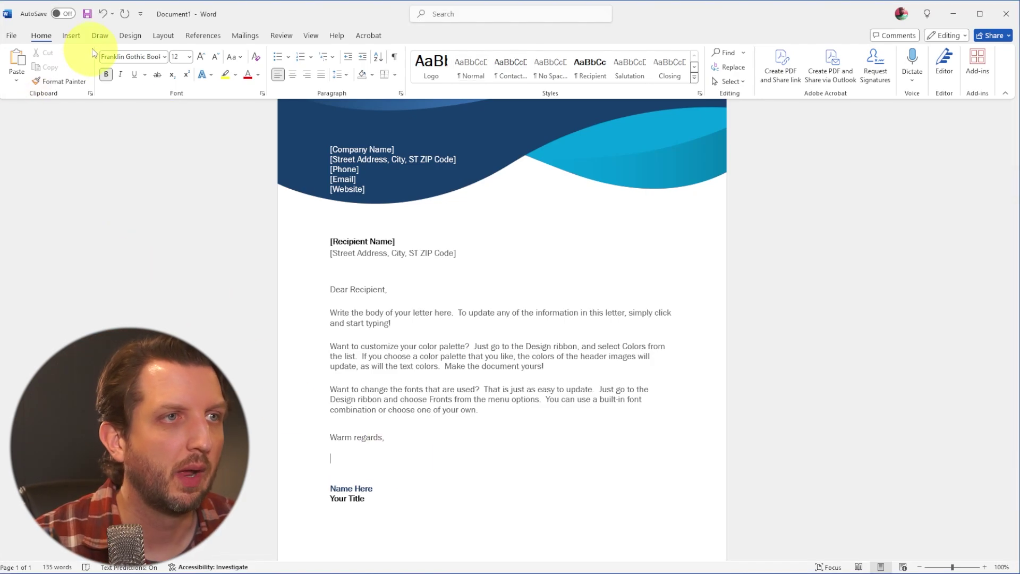
{"action": "left_click", "coordinate": [71, 37]}
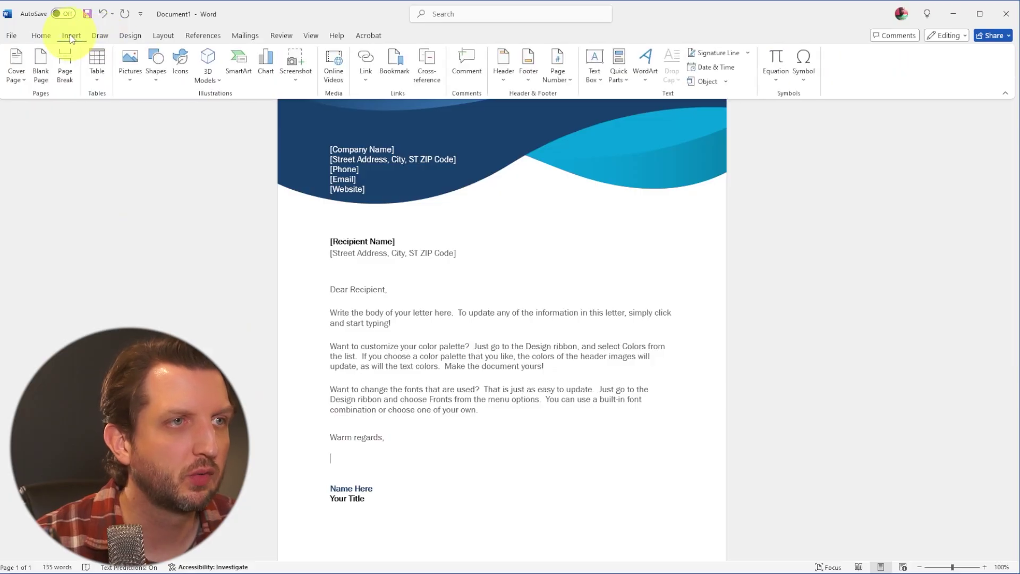
{"action": "left_click", "coordinate": [130, 63]}
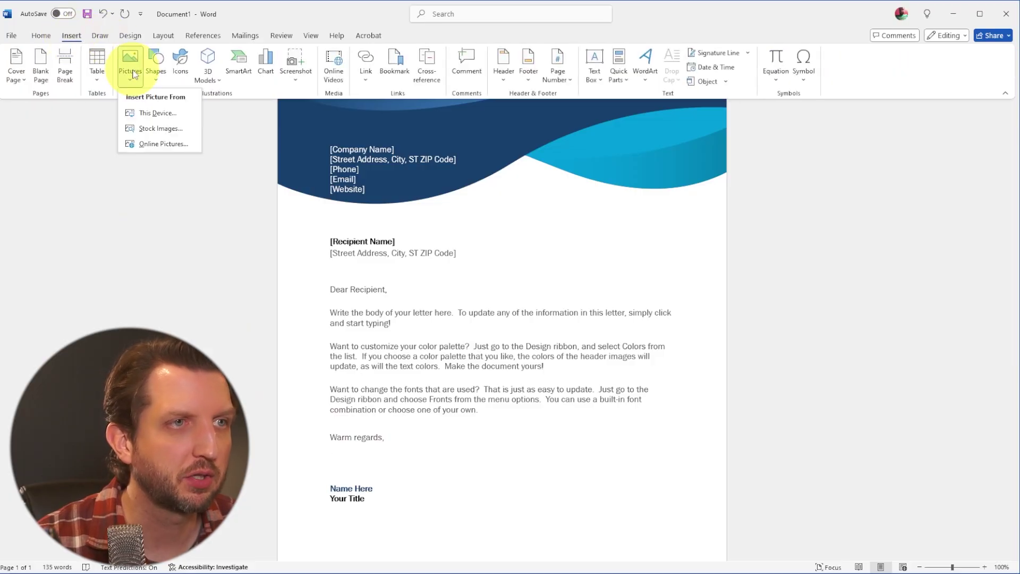
{"action": "left_click", "coordinate": [157, 115]}
{"action": "left_click", "coordinate": [60, 219]}
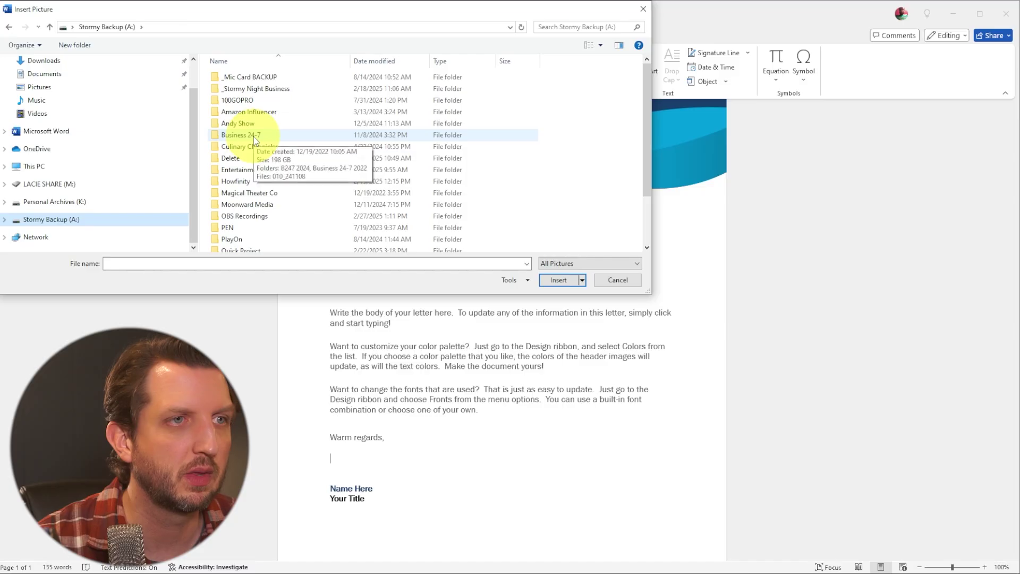
{"action": "scroll", "coordinate": [253, 142], "scroll_direction": "down", "scroll_amount": 2}
{"action": "left_click", "coordinate": [272, 234]}
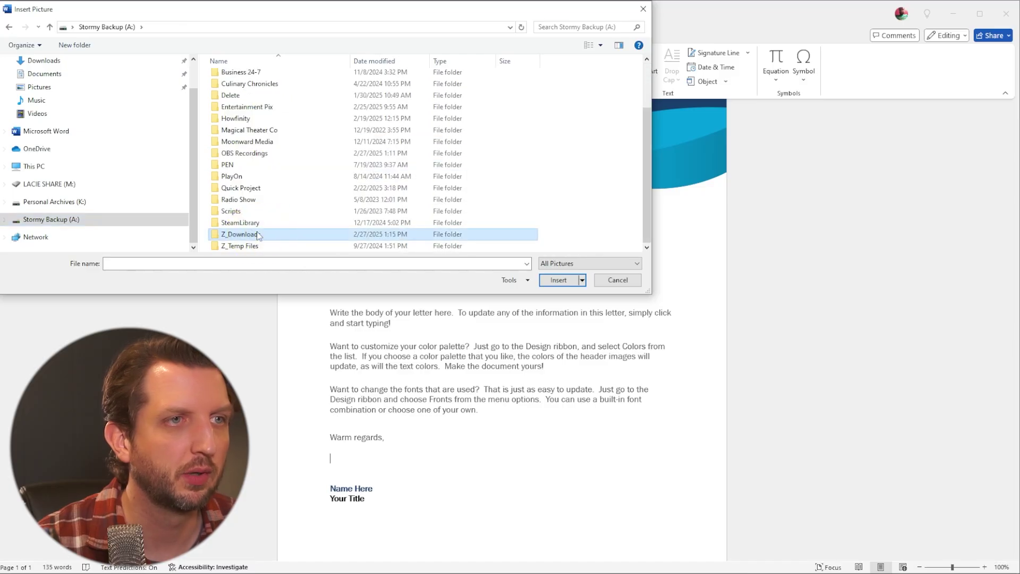
{"action": "double_click", "coordinate": [272, 234]}
{"action": "left_click", "coordinate": [238, 75]}
{"action": "left_click", "coordinate": [557, 280]}
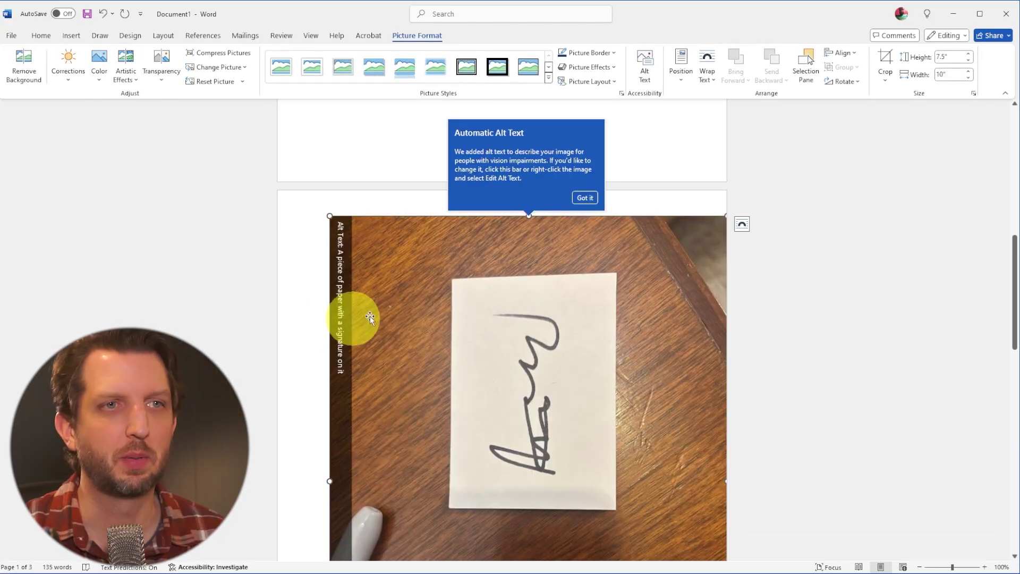
Rotate the signature photo 180° upright and shrink it to about 2.1 × 2.8 inches.
{"action": "left_click", "coordinate": [585, 197]}
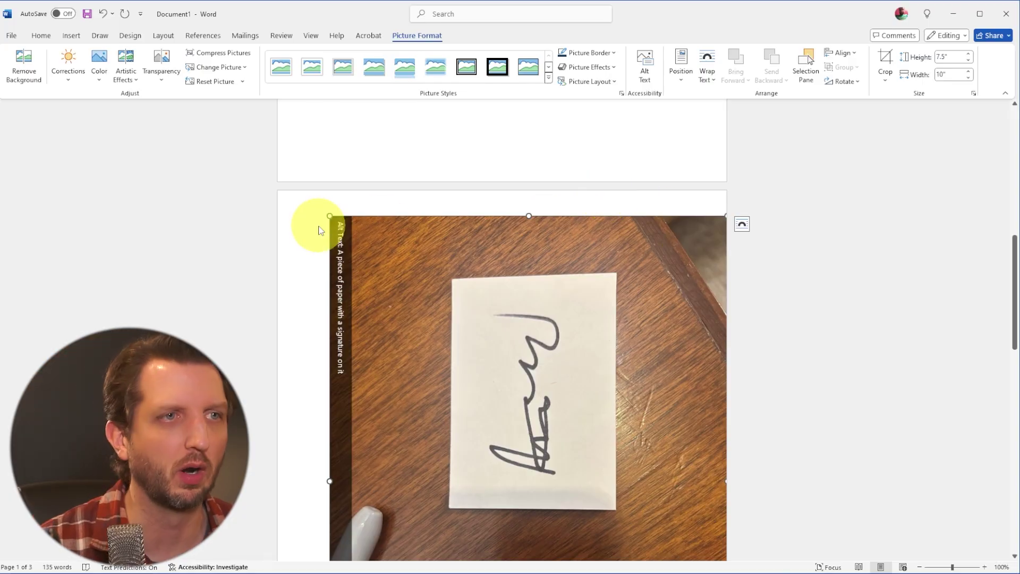
{"action": "scroll", "coordinate": [330, 213], "scroll_direction": "down", "scroll_amount": 1}
{"action": "left_click_drag", "start_coordinate": [329, 190], "coordinate": [506, 383]}
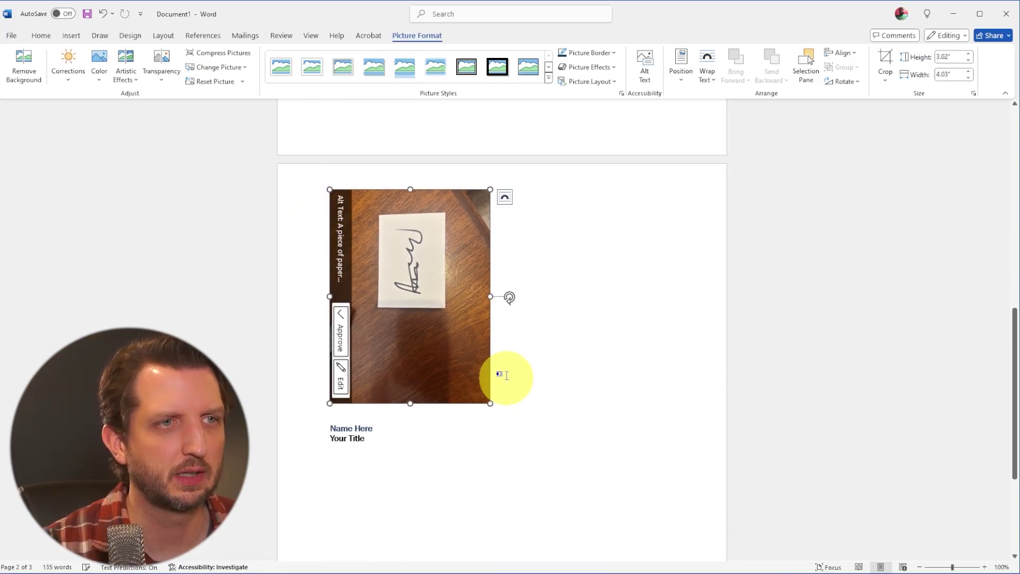
{"action": "scroll", "coordinate": [506, 372], "scroll_direction": "up", "scroll_amount": 5}
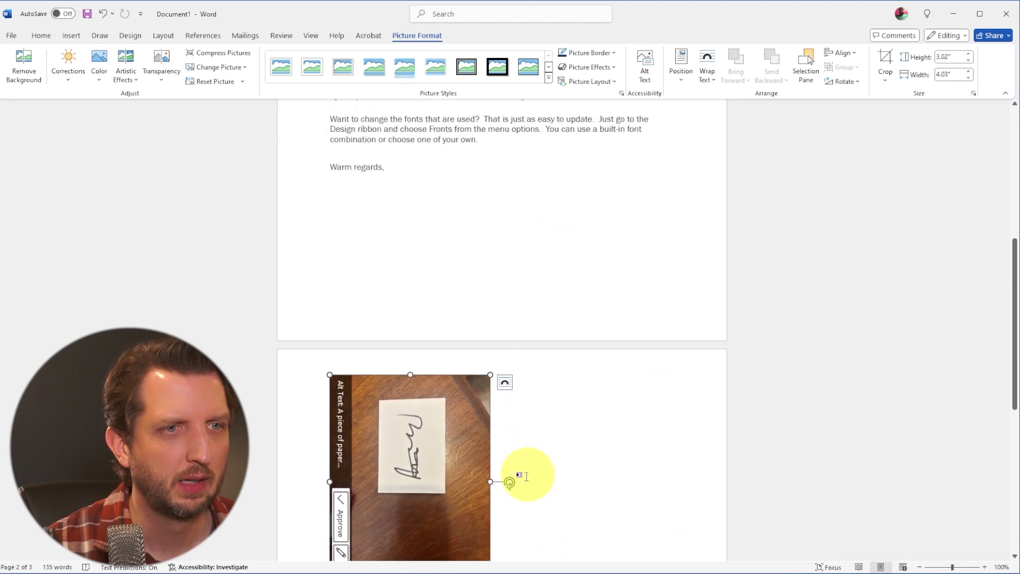
{"action": "left_click_drag", "start_coordinate": [510, 481], "coordinate": [411, 486]}
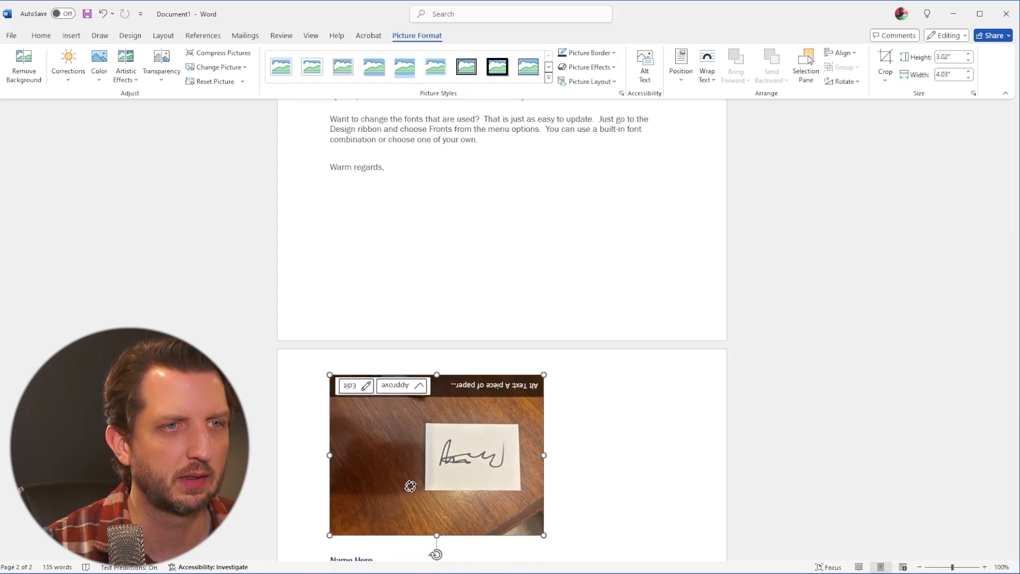
{"action": "left_click_drag", "start_coordinate": [543, 535], "coordinate": [479, 486]}
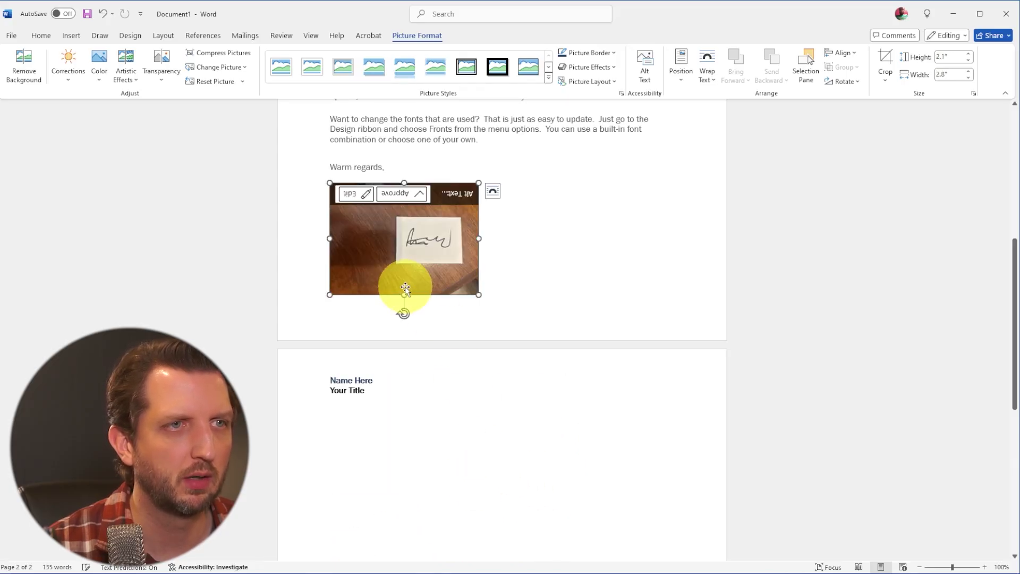
Crop the photo to only the handwritten signature, about 0.58 × 0.97 inches.
{"action": "left_click", "coordinate": [886, 77]}
{"action": "left_click", "coordinate": [898, 96]}
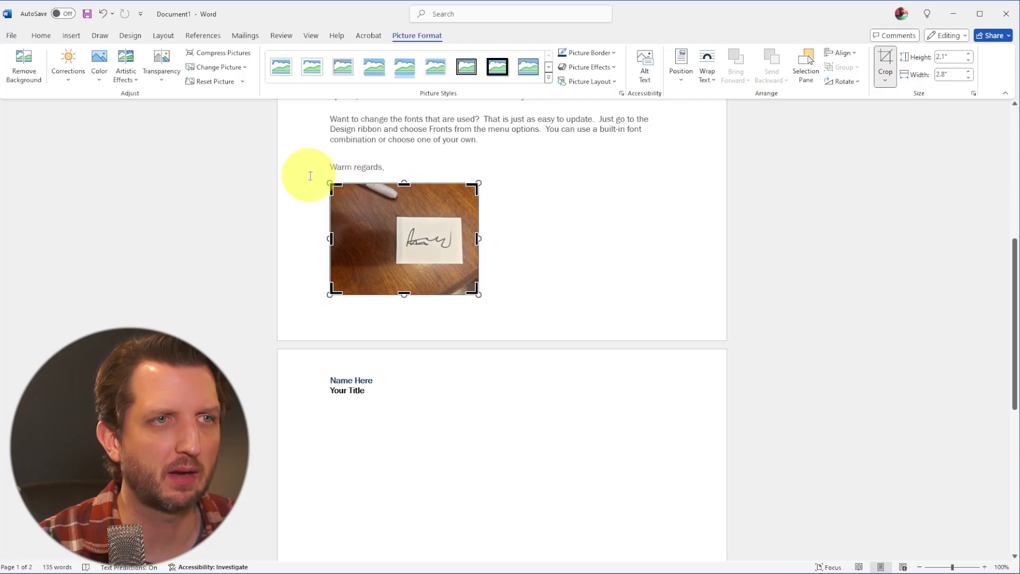
{"action": "mouse_move", "coordinate": [402, 294]}
{"action": "left_mouse_down"}
{"action": "mouse_move", "coordinate": [401, 280]}
{"action": "mouse_move", "coordinate": [400, 296]}
{"action": "left_mouse_up"}
{"action": "left_click_drag", "start_coordinate": [330, 184], "coordinate": [400, 221]}
{"action": "left_click_drag", "start_coordinate": [400, 456], "coordinate": [386, 431]}
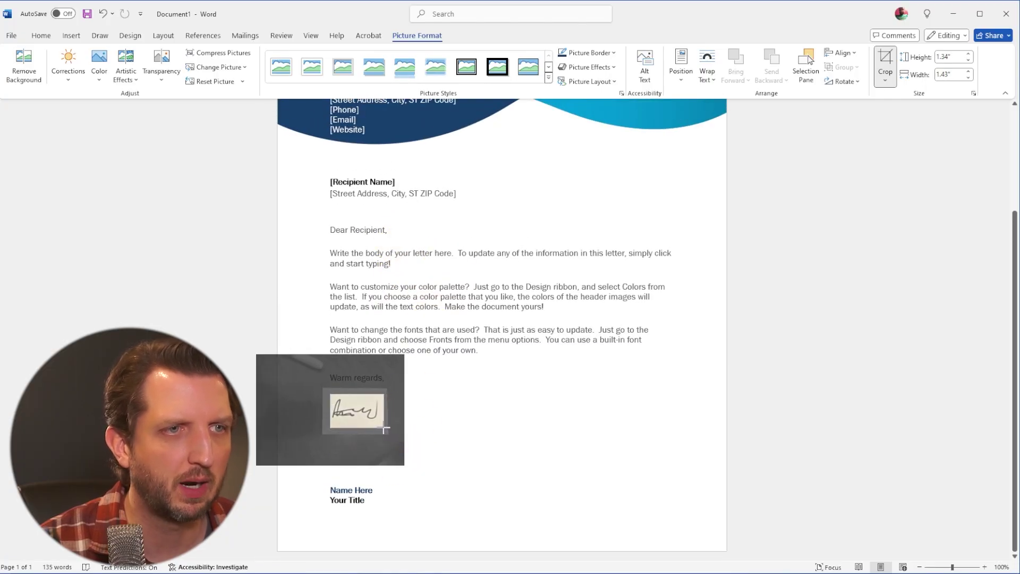
{"action": "left_click_drag", "start_coordinate": [382, 426], "coordinate": [382, 419]}
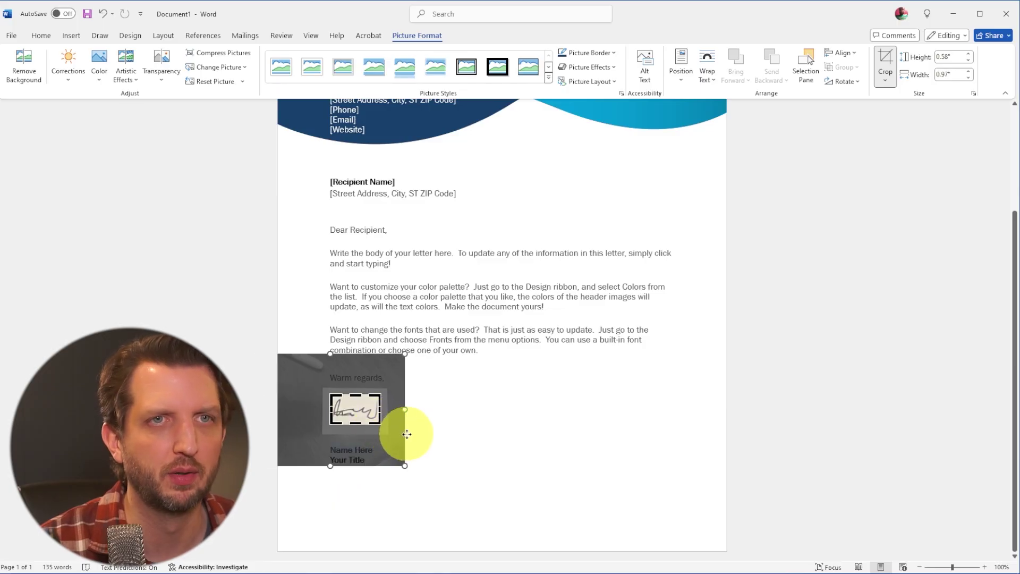
{"action": "left_click", "coordinate": [438, 440]}
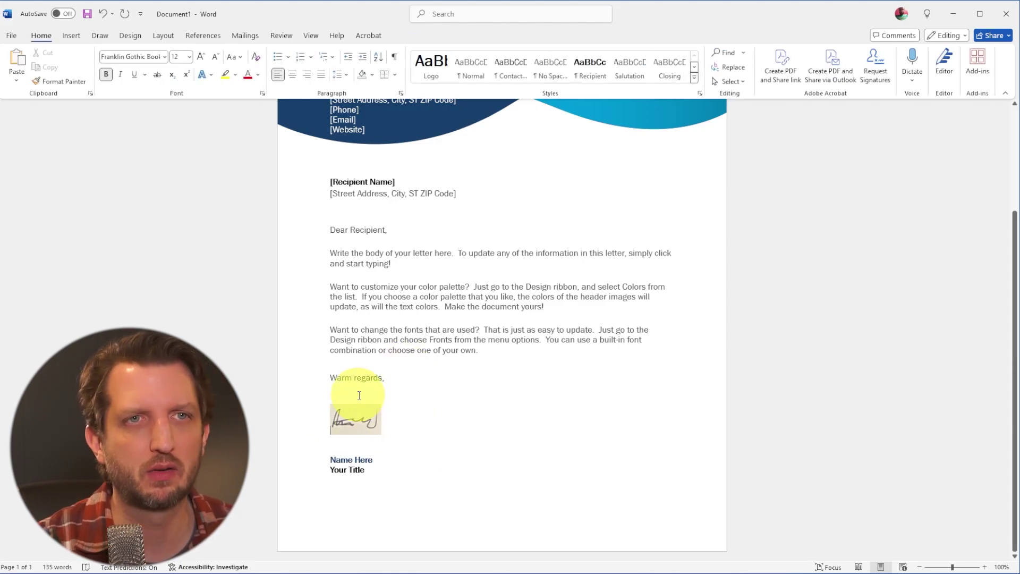
Recolor the signature picture to Black and White: 75% so only the ink strokes remain.
{"action": "left_click", "coordinate": [353, 417]}
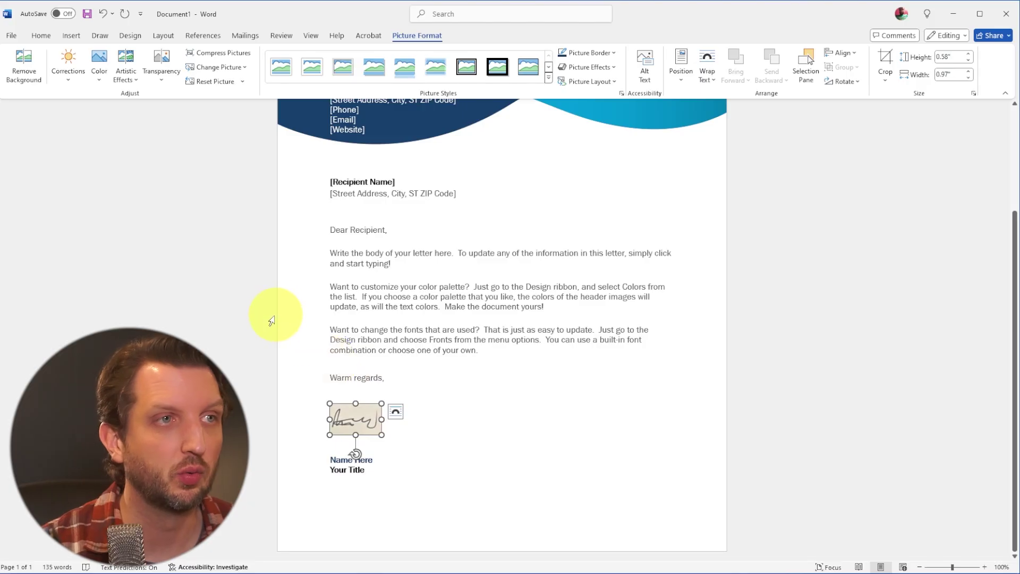
{"action": "left_click", "coordinate": [97, 61]}
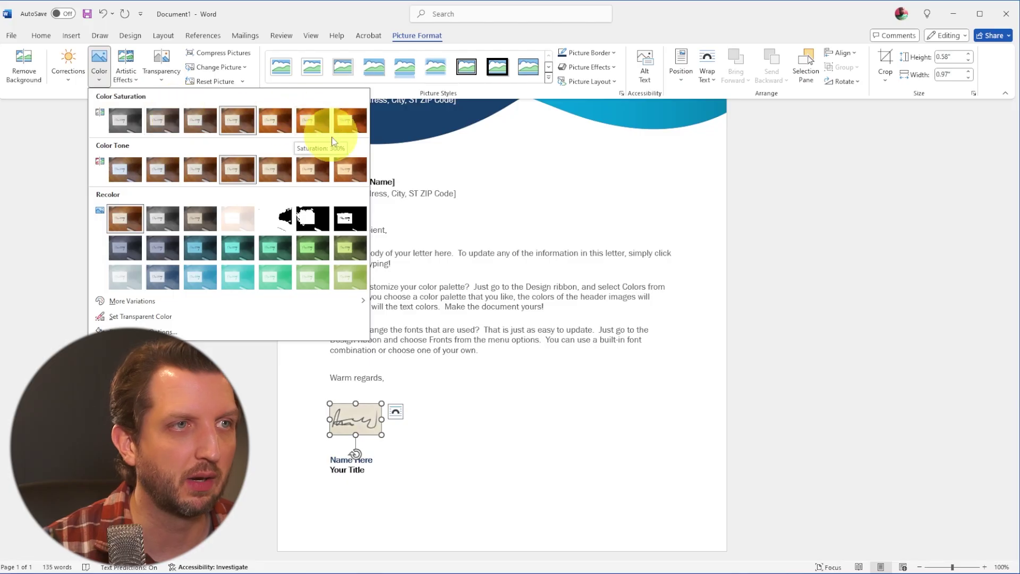
{"action": "left_click", "coordinate": [347, 220]}
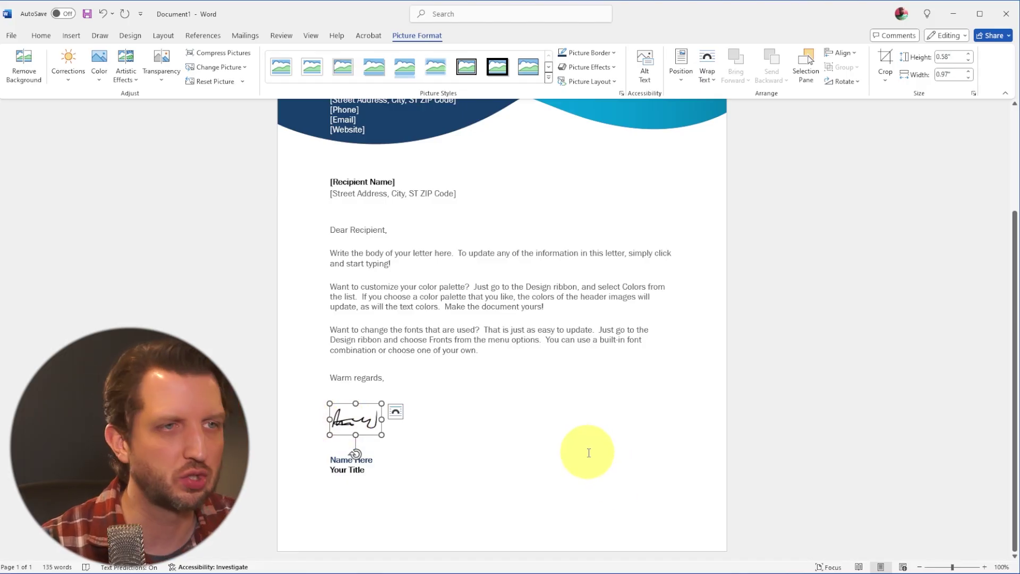
{"action": "left_click", "coordinate": [564, 426]}
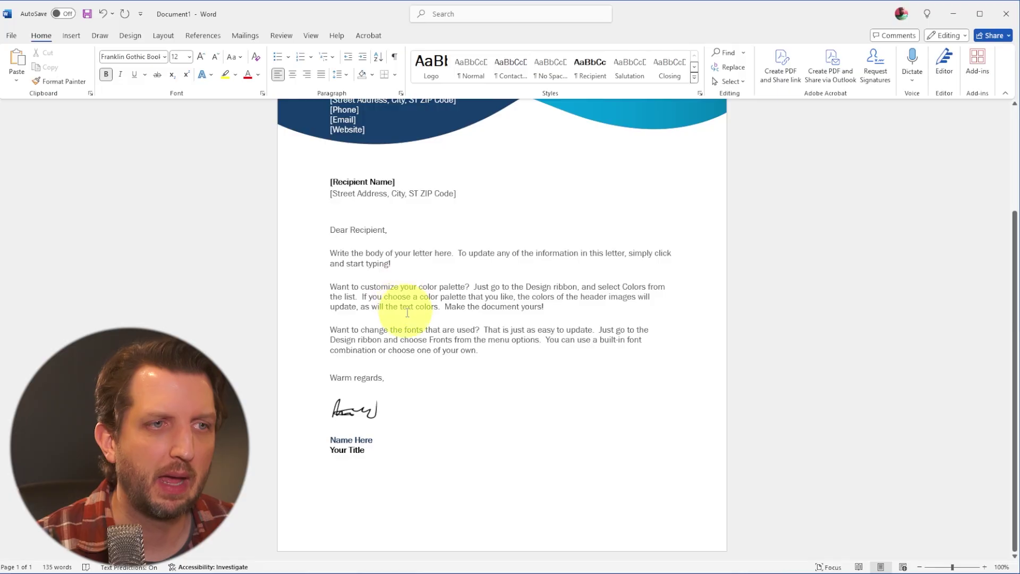
Save the signature picture as a JPEG named 'signature' in the Pictures folder.
{"action": "right_click", "coordinate": [350, 416]}
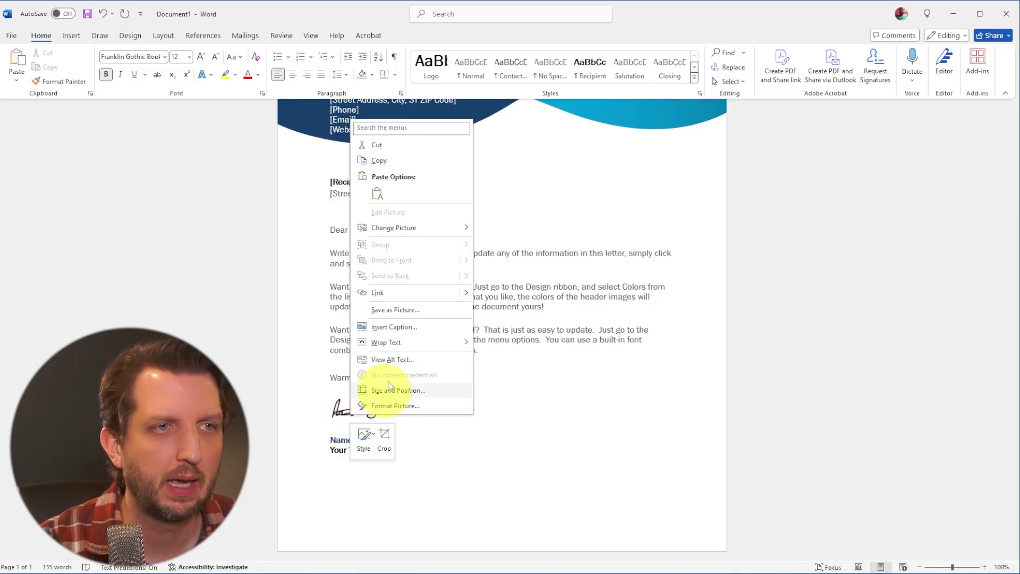
{"action": "left_click", "coordinate": [400, 309]}
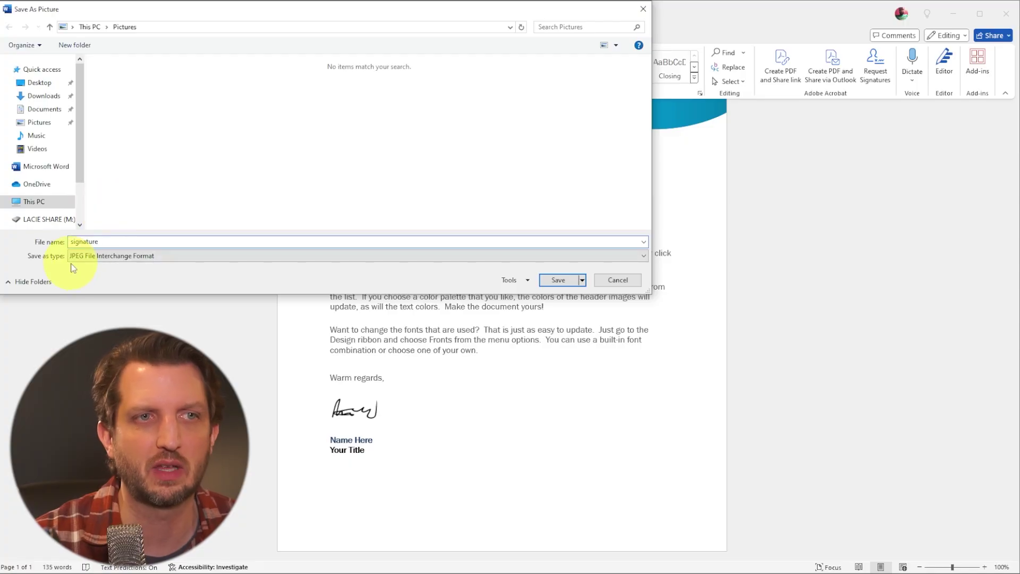
{"action": "left_click", "coordinate": [553, 282]}
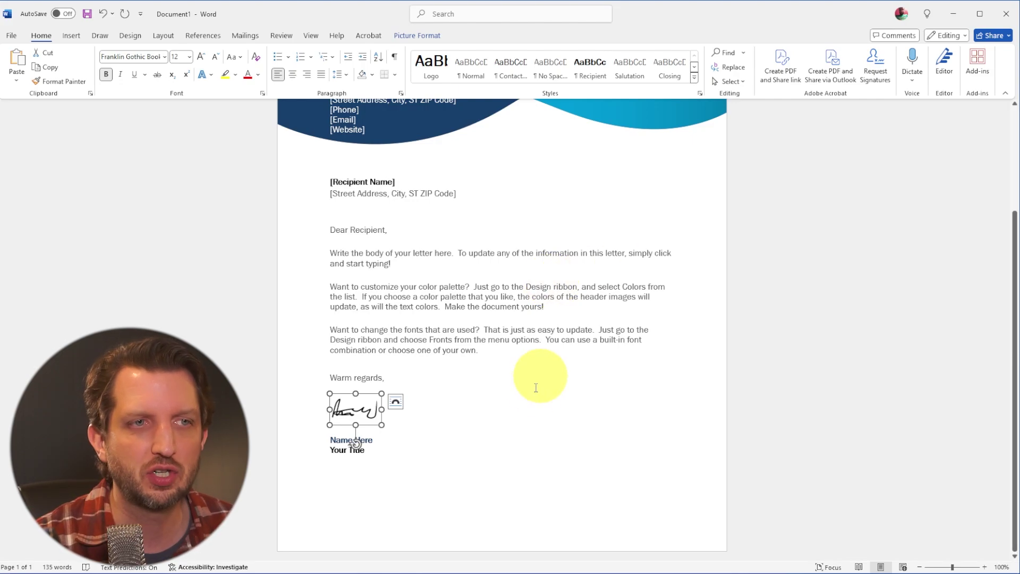
{"action": "left_click", "coordinate": [533, 404]}
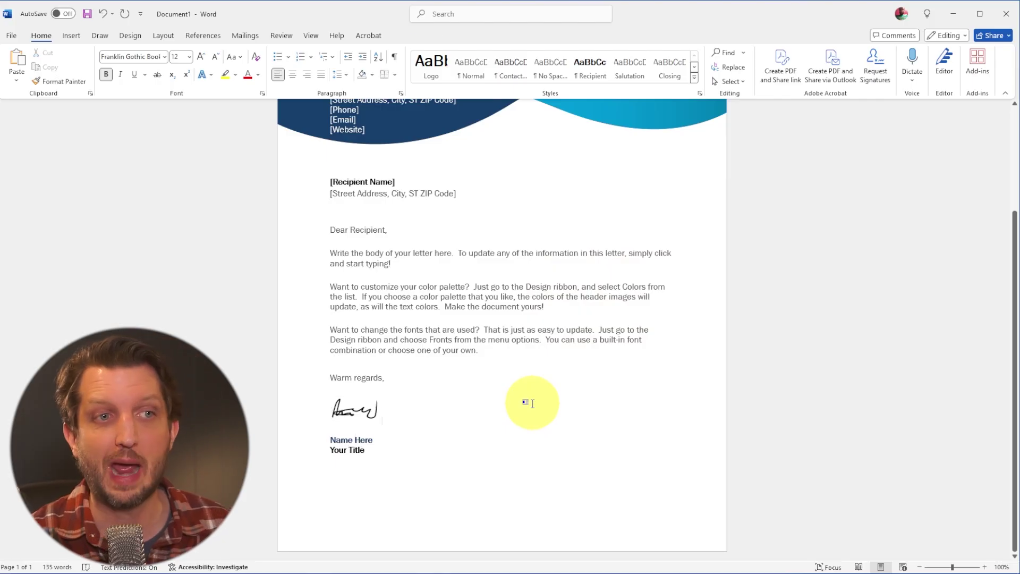